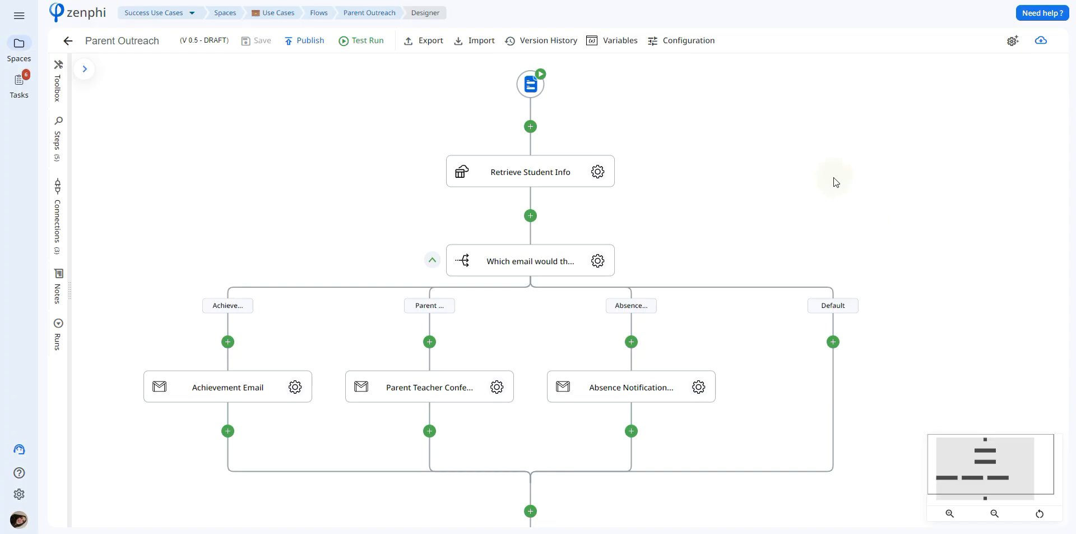
Open the form trigger's form builder and examine the student look-up question's settings and filter condition.
click(530, 84)
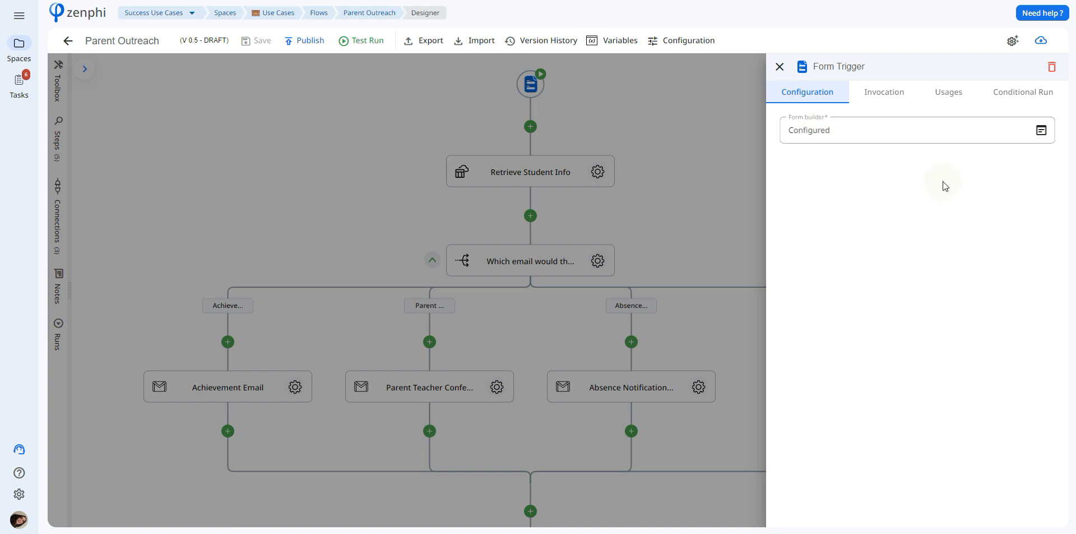
click(1040, 141)
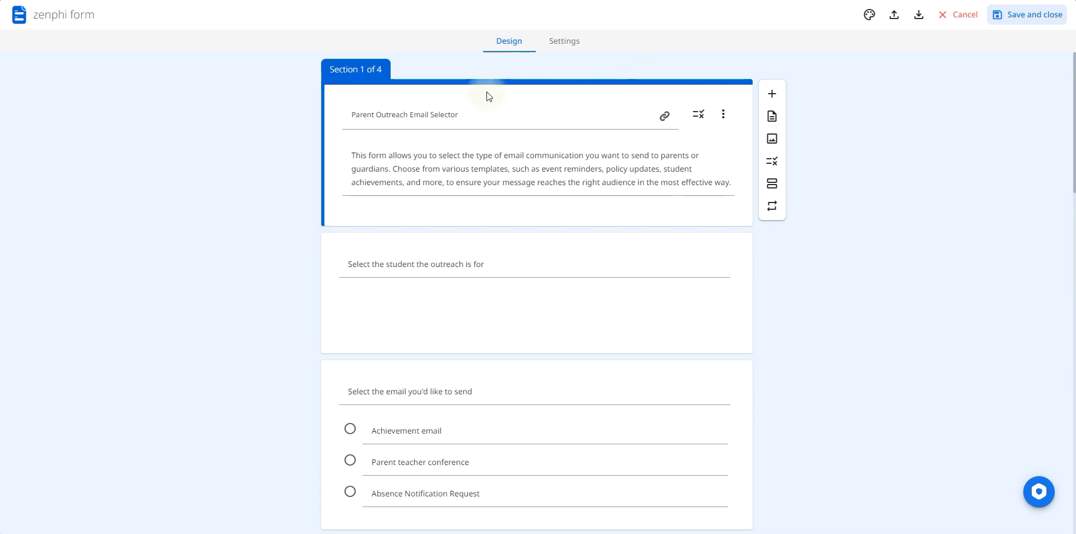
click(642, 273)
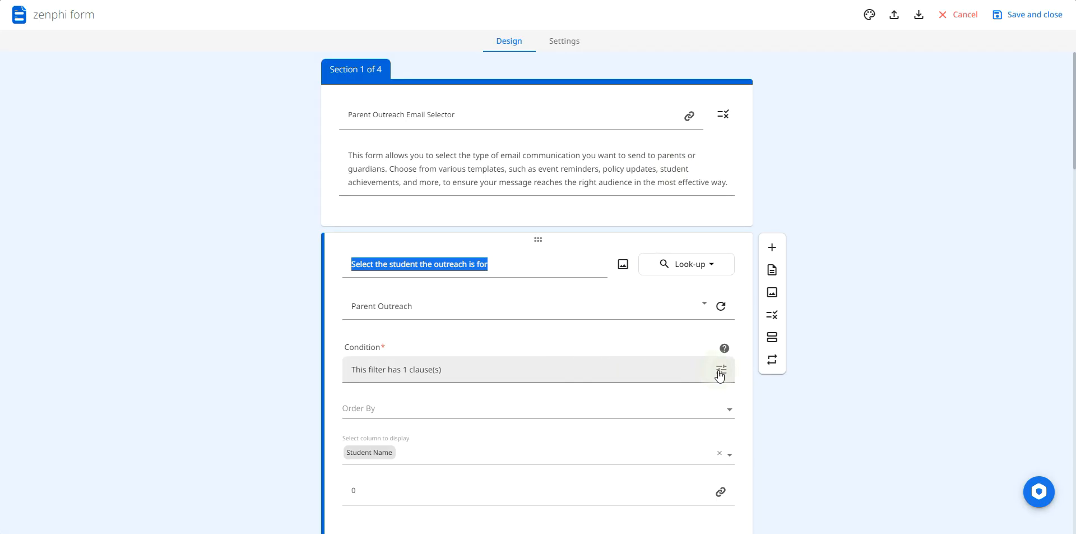
click(720, 372)
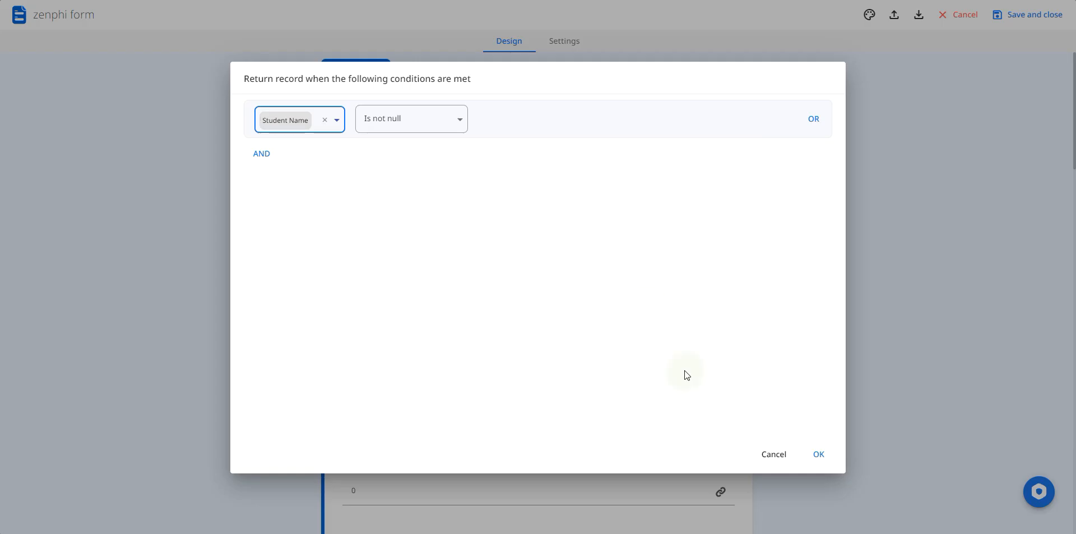
click(818, 453)
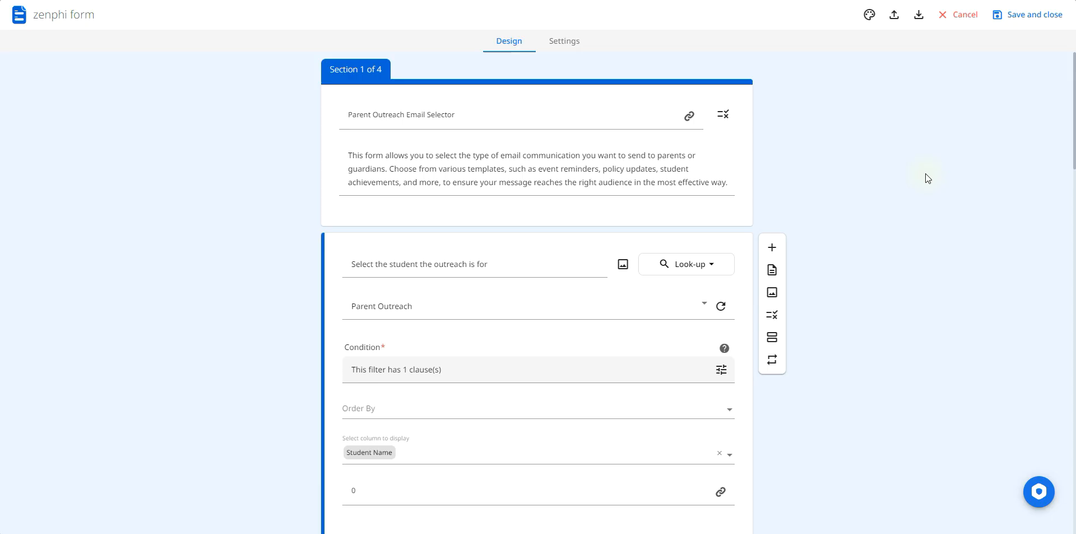
scroll(741, 23, down, 3)
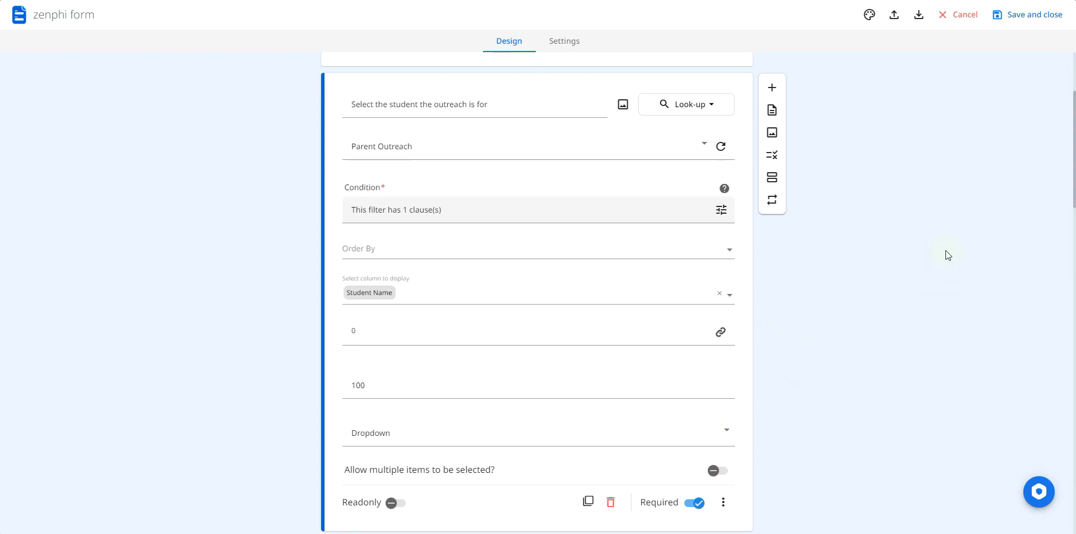
scroll(1070, 118, up, 3)
drag(1074, 120, 1073, 192)
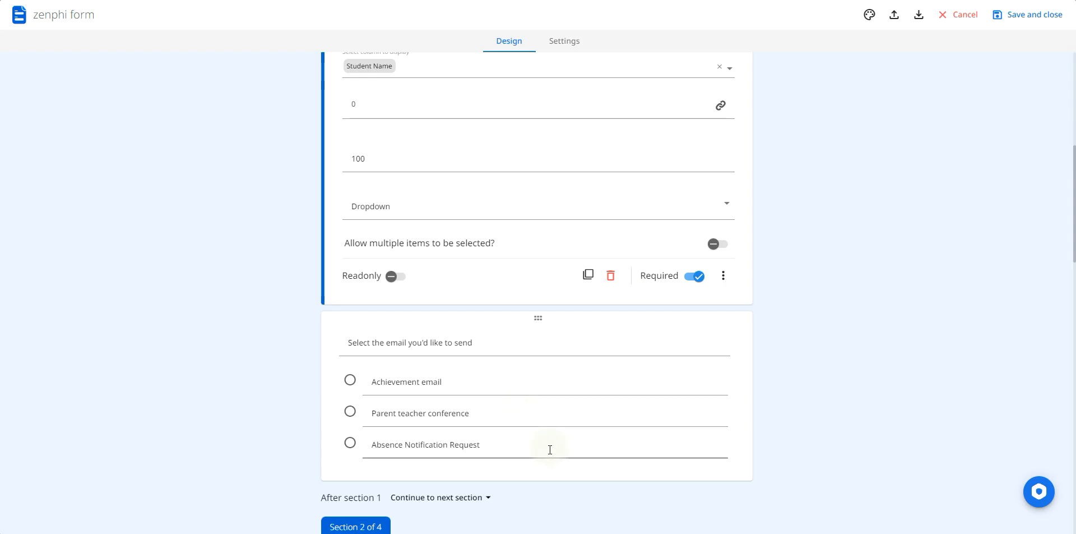
Examine the email selection question's answer-based section routing and its additional options.
click(510, 382)
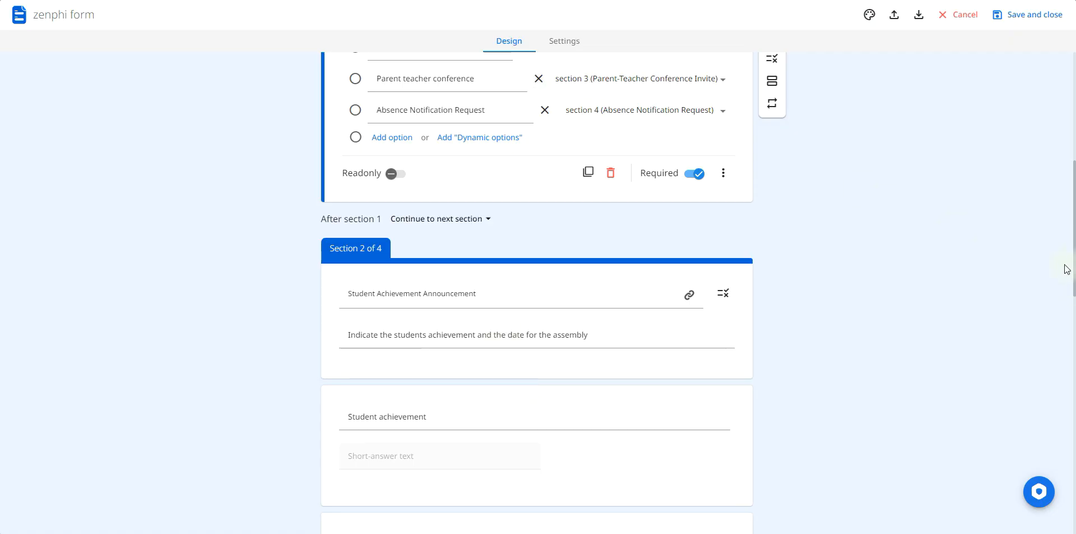
scroll(732, 232, up, 3)
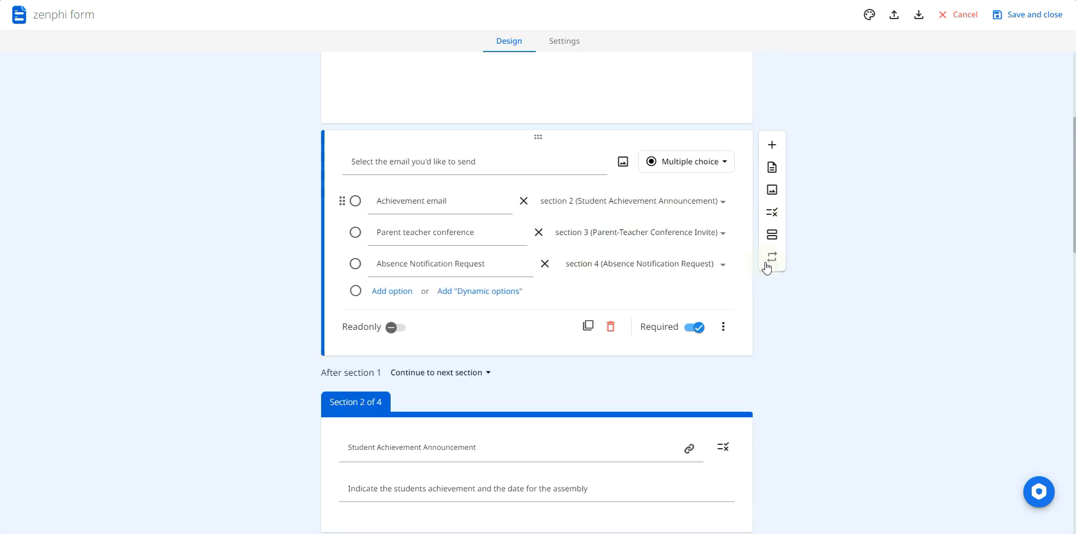
click(723, 326)
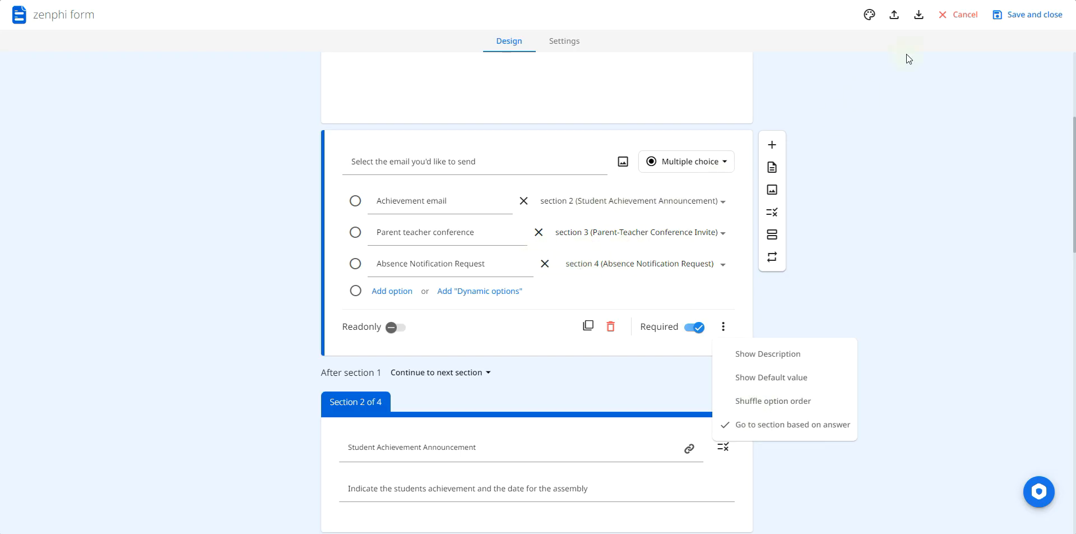
Review the form's achievement announcement, parent-teacher conference and absence notification sections.
scroll(863, 259, down, 5)
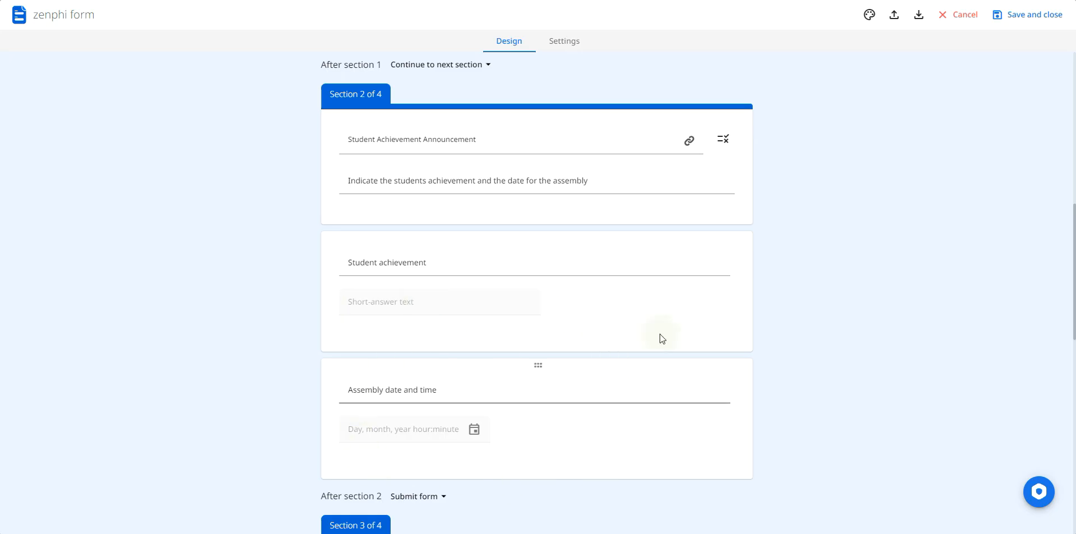
drag(1074, 219, 1075, 345)
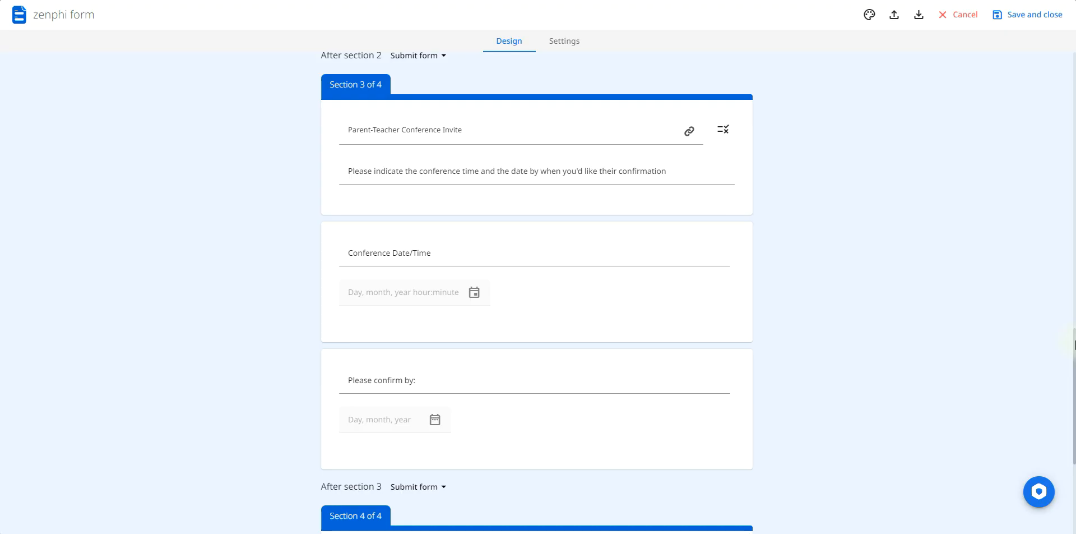
drag(1075, 344, 1075, 431)
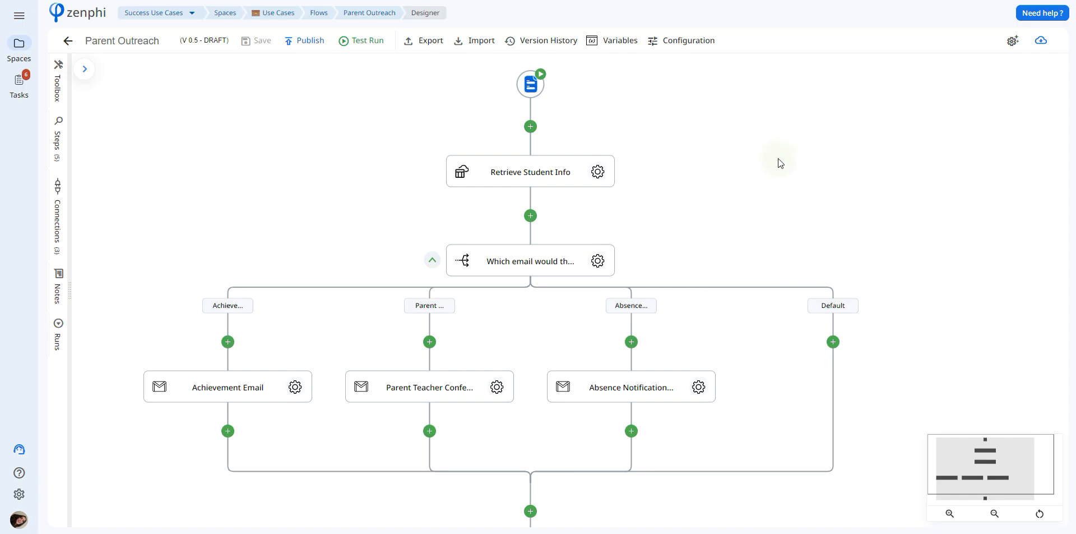
Review the Retrieve Student Info step's settings, its source table Parent Outreach and the tokens available for Record Id.
click(599, 172)
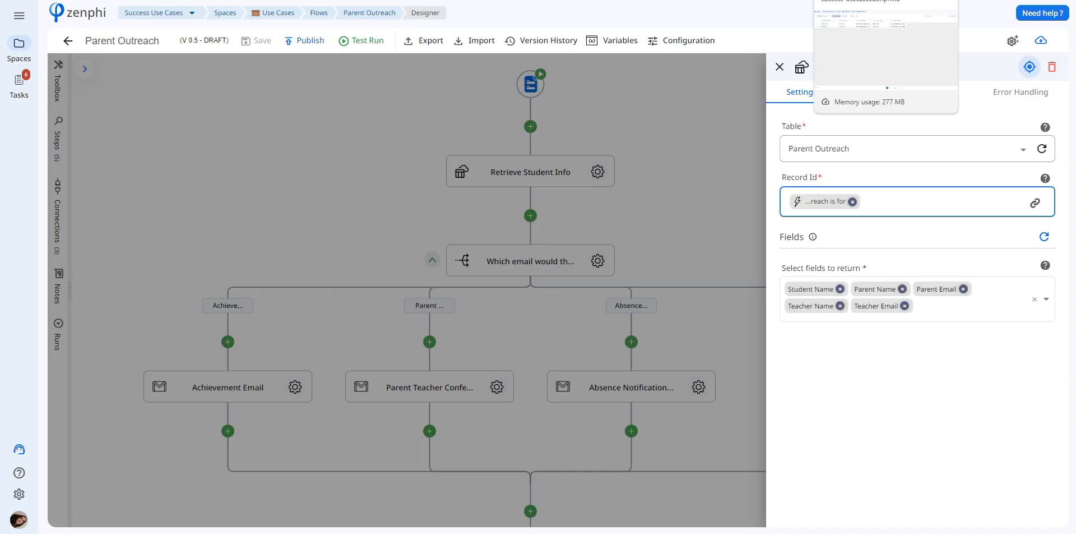
click(857, 0)
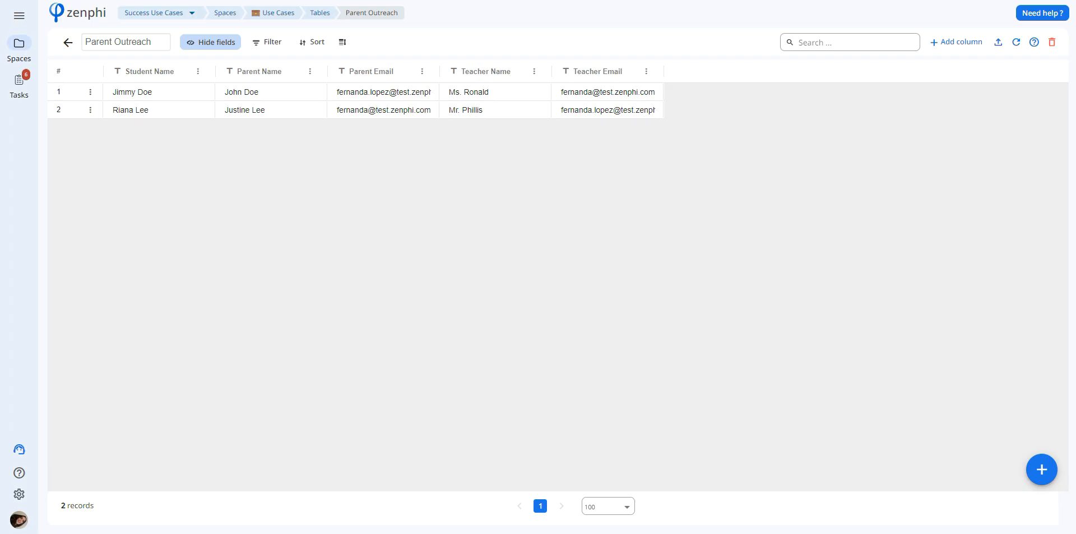
click(746, 0)
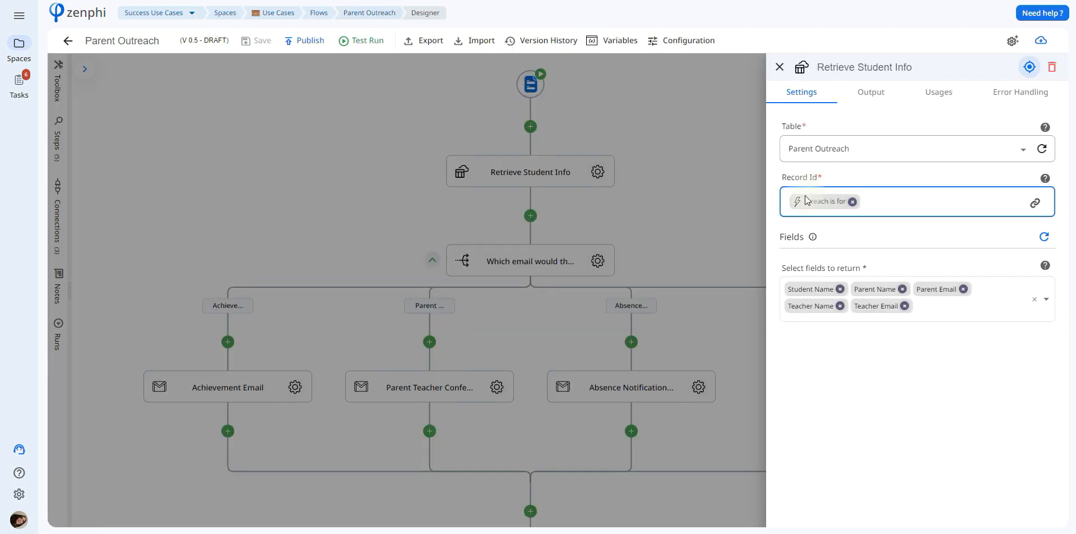
click(1035, 203)
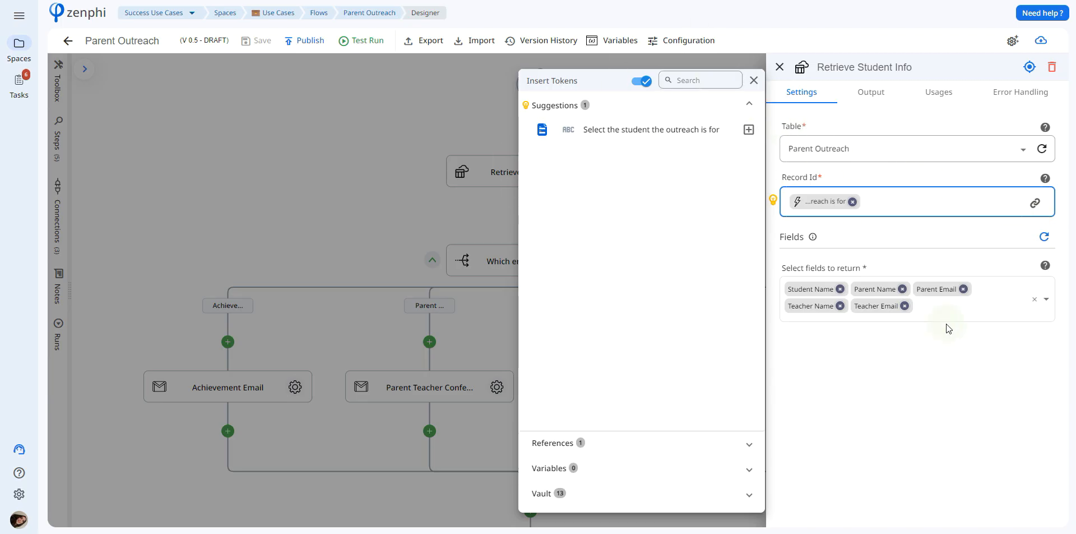
click(956, 342)
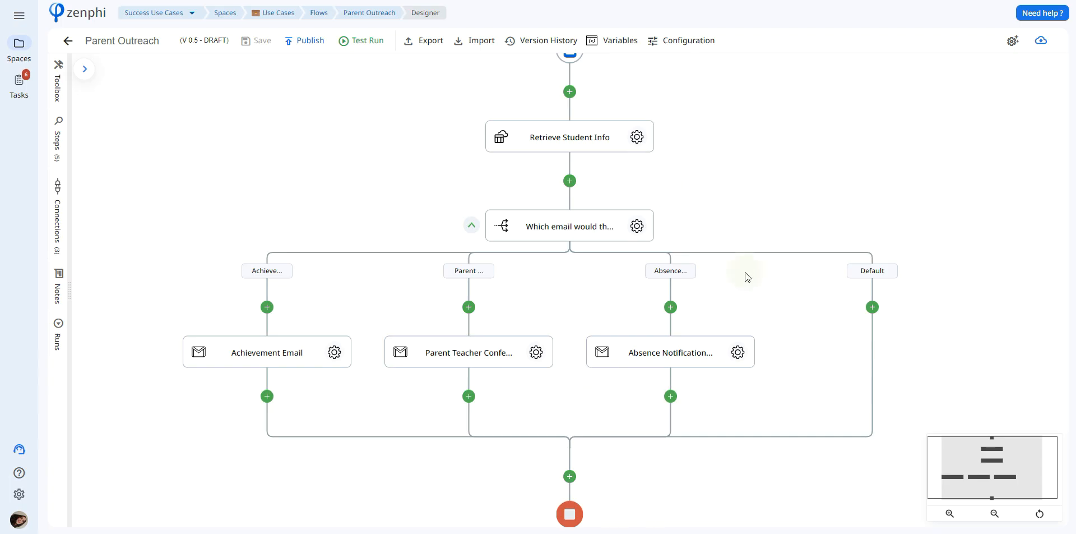
Open the email-choice branching step and inspect the form data tokens available for its input.
click(636, 226)
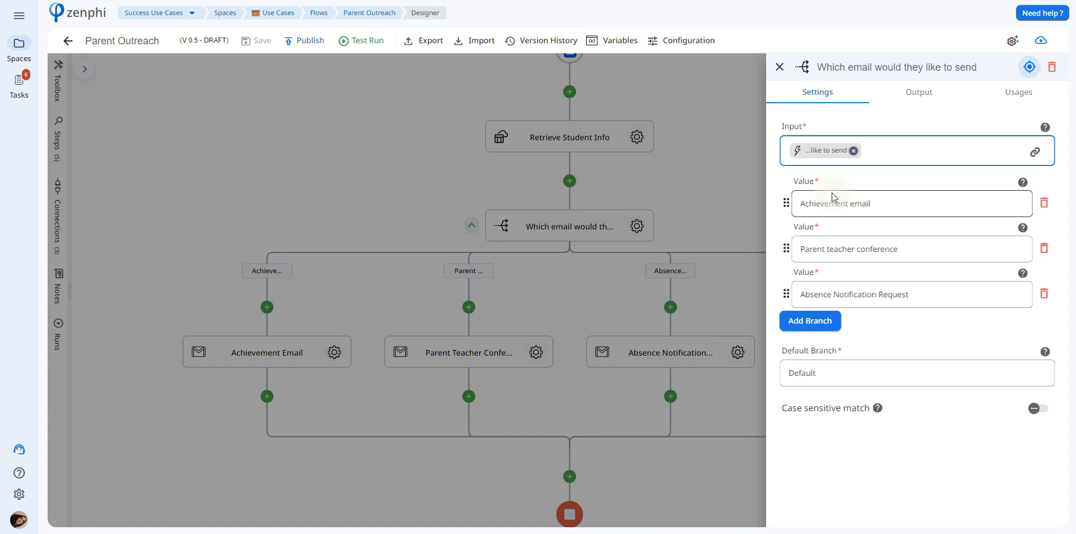
mouse_move(823, 150)
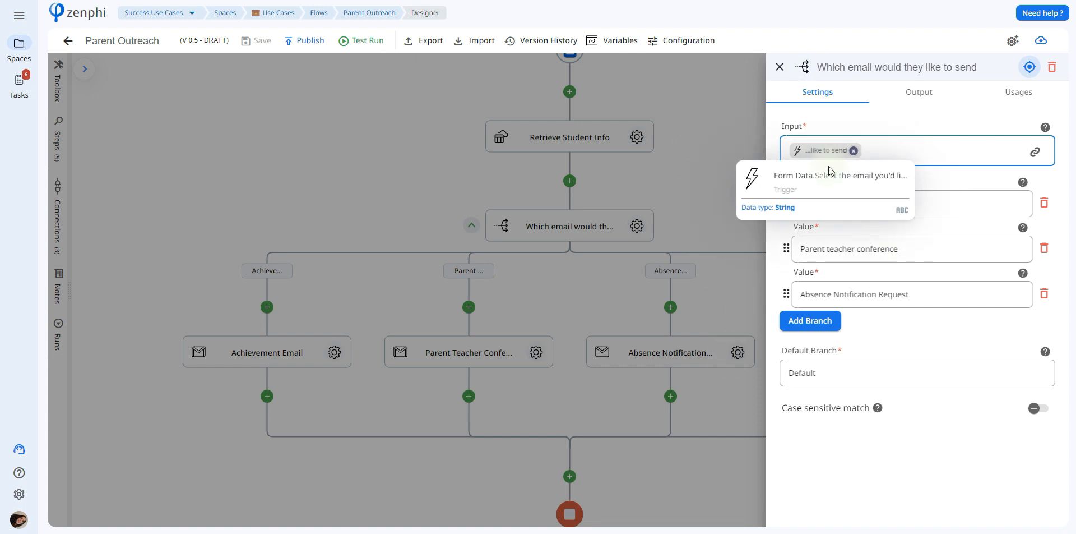
click(1035, 154)
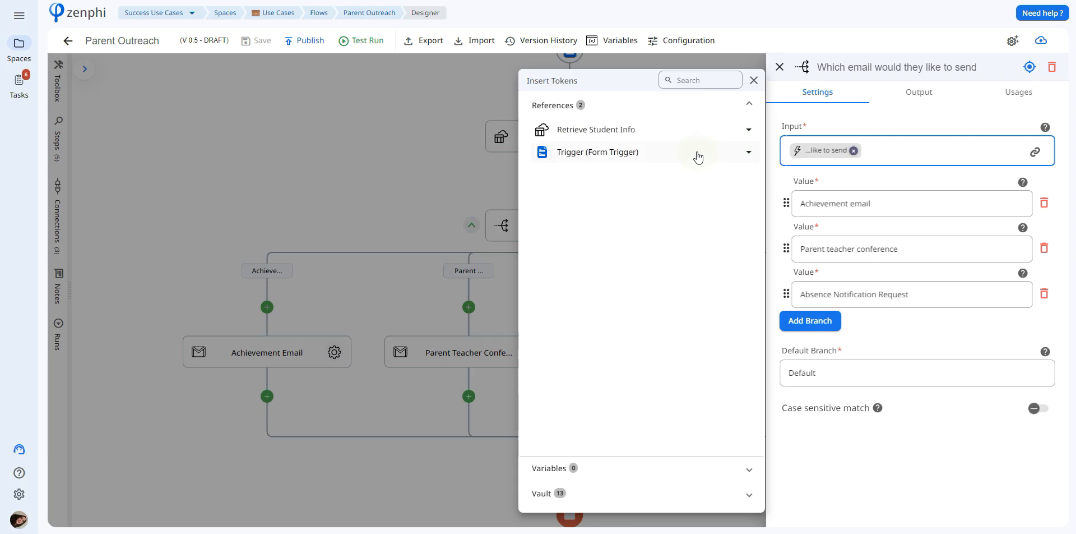
click(698, 157)
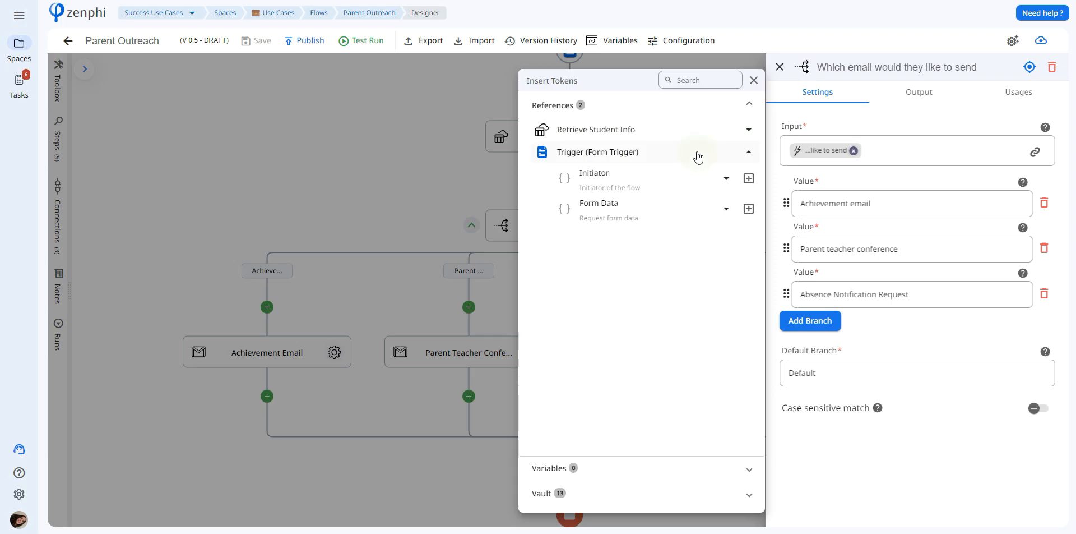
click(654, 213)
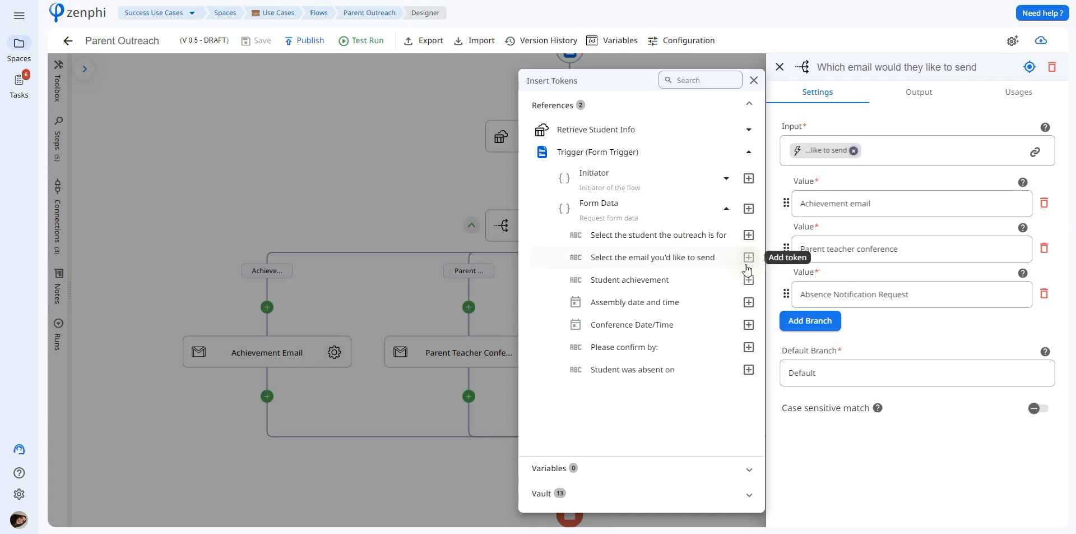
Check the three branch values of the email-choice step against the form's answer options, and close its settings.
click(826, 203)
double_click(826, 203)
click(829, 246)
click(853, 299)
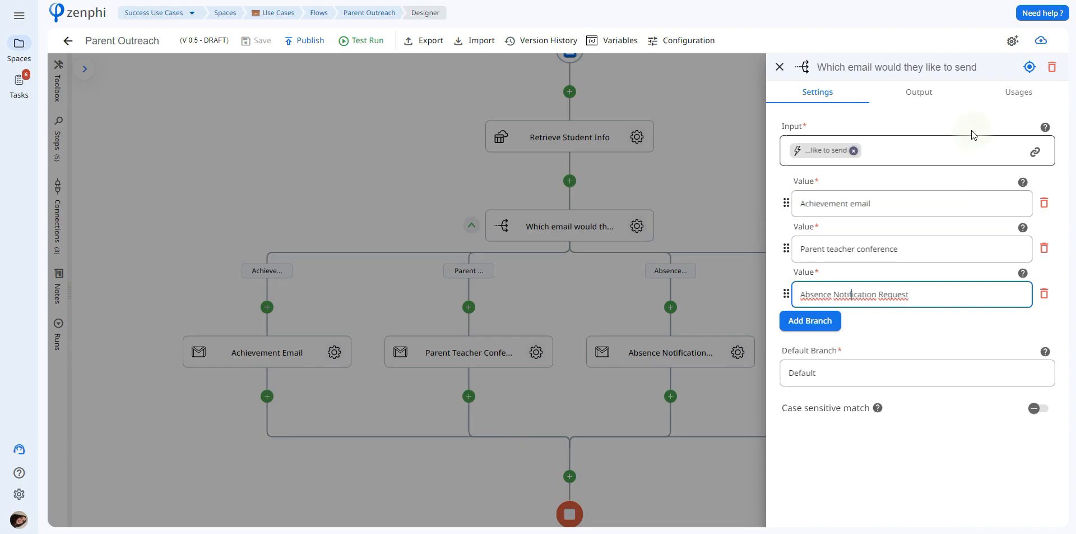
key(Escape)
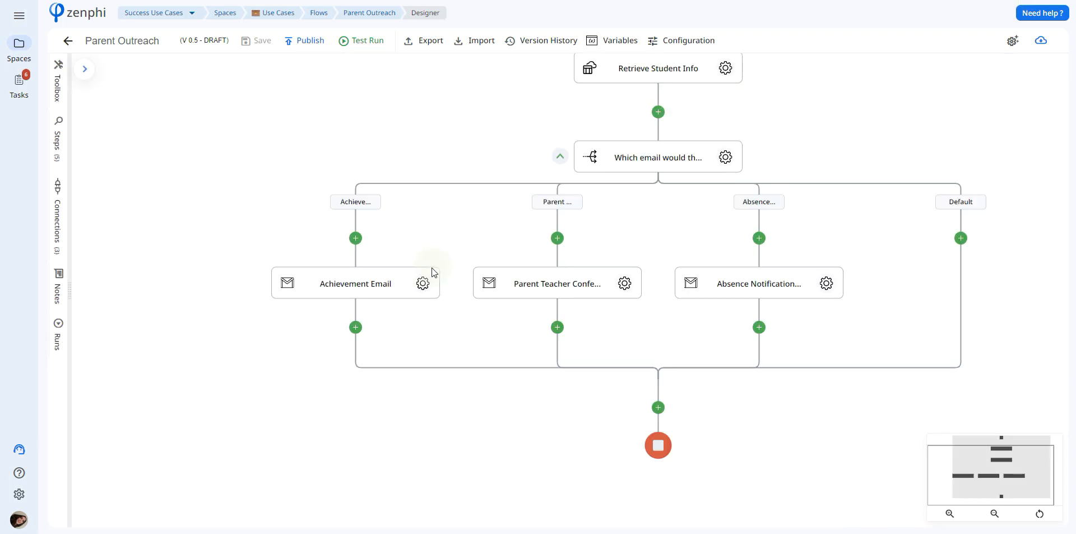
Open the Achievement Email step's settings and view the dialog for creating a Gmail Send Email connection without creating one.
click(423, 281)
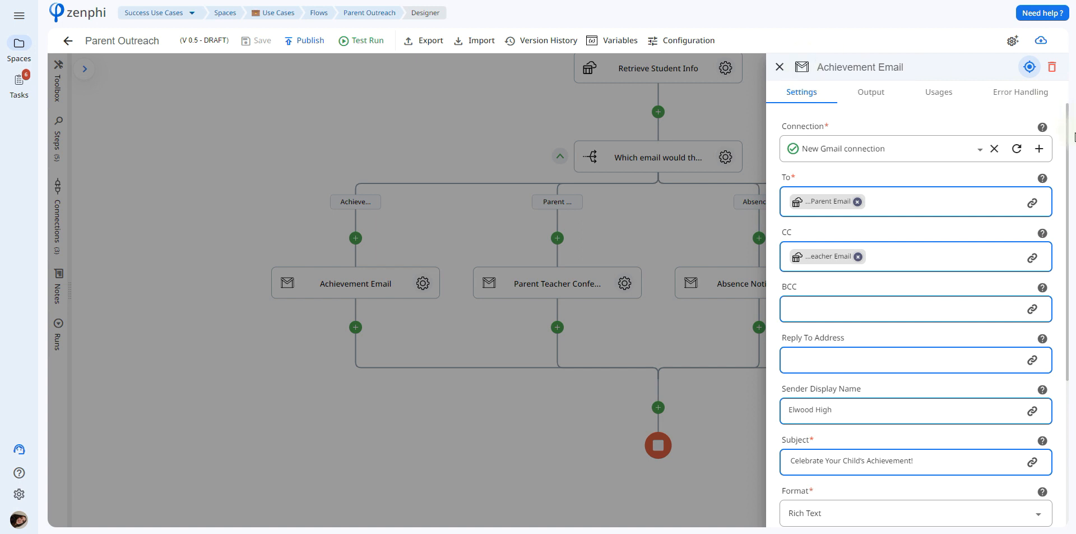
click(1043, 150)
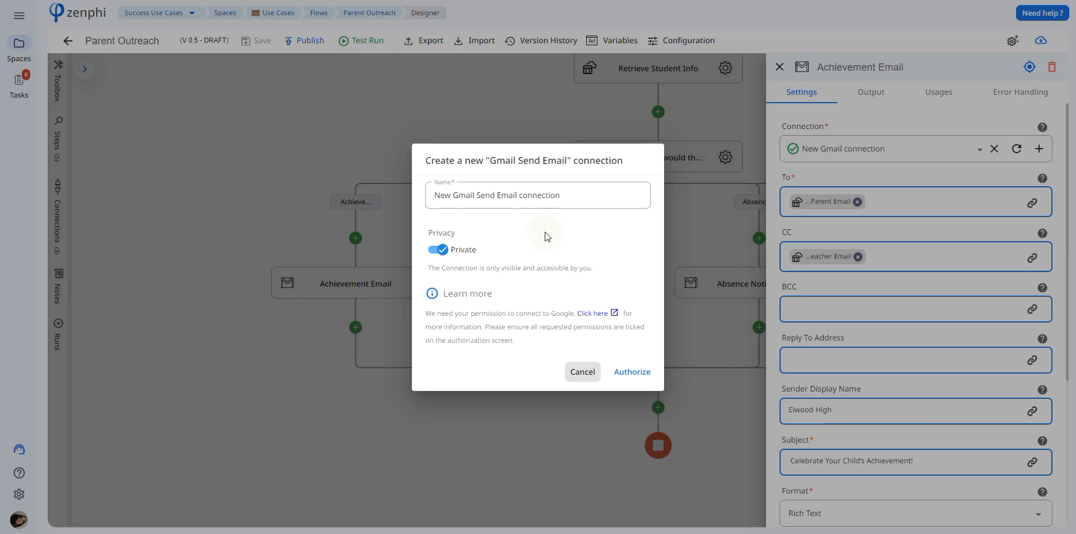
click(582, 372)
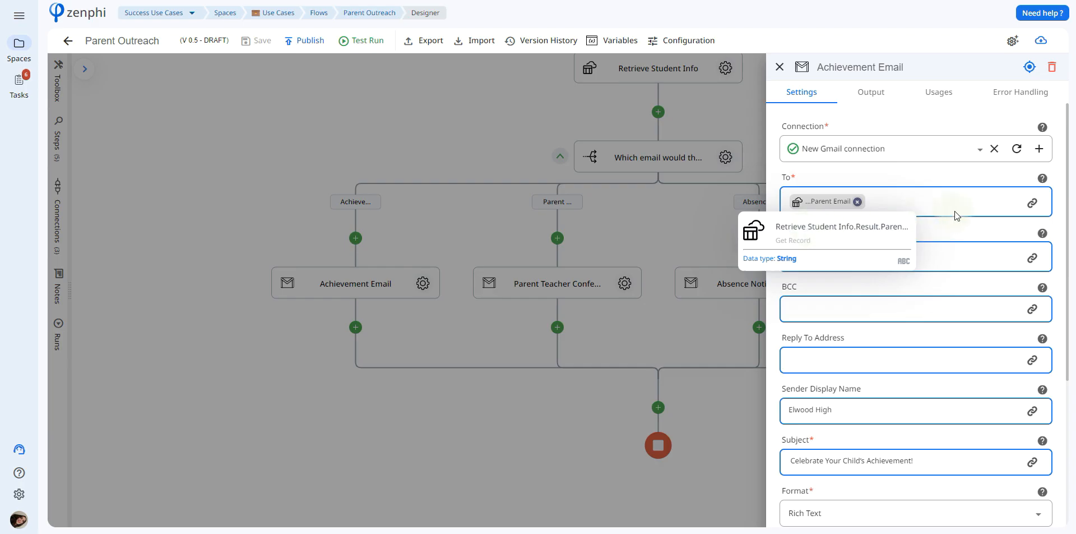
Inspect the Retrieve Student Info tokens available for the Achievement Email's To field and check the CC token.
click(1032, 202)
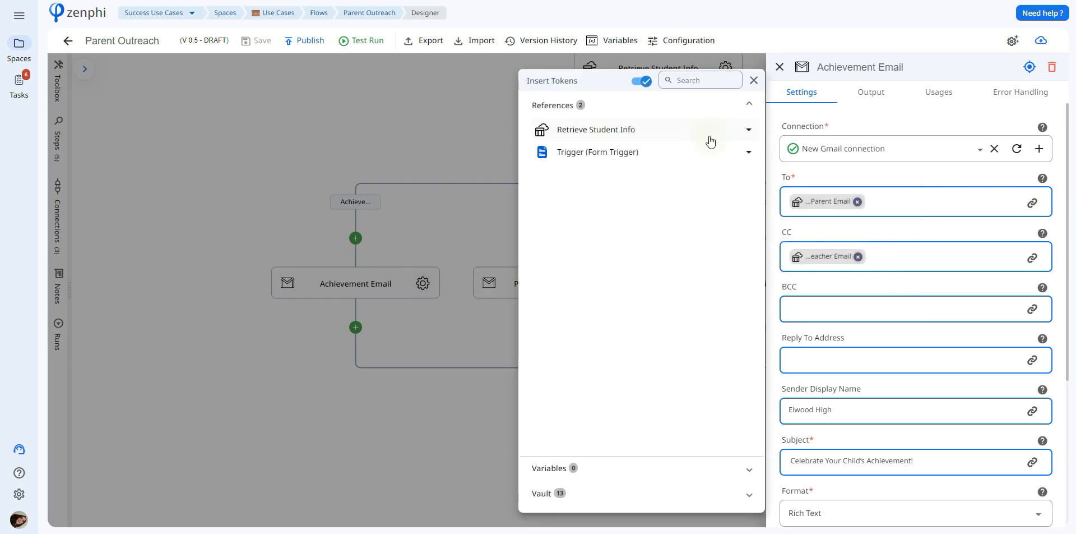
click(704, 164)
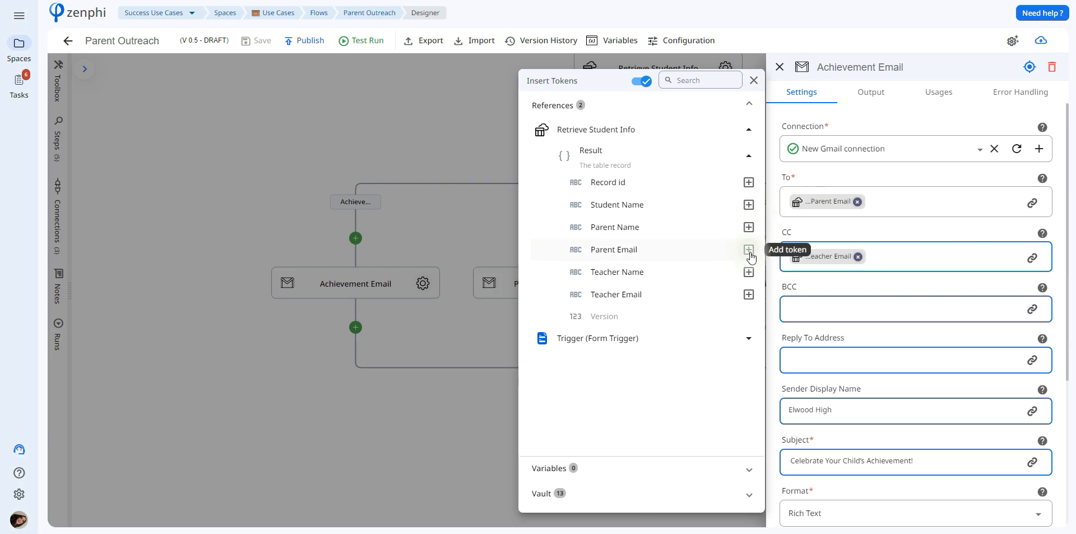
click(864, 287)
mouse_move(823, 257)
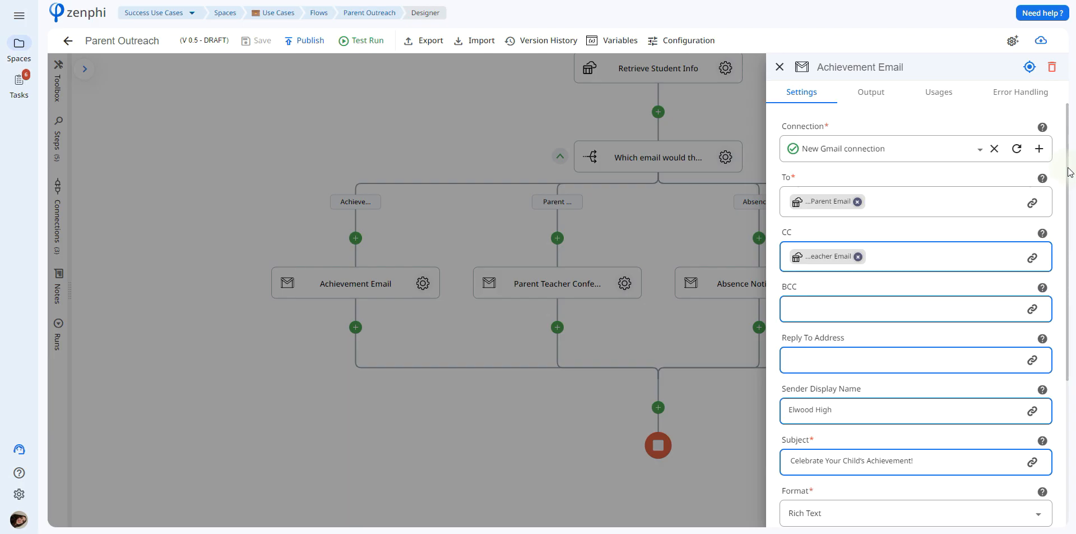
Review the Achievement Email's body text, its assembly date token and the tokens available for insertion.
scroll(1067, 175, down, 1)
scroll(1068, 175, down, 3)
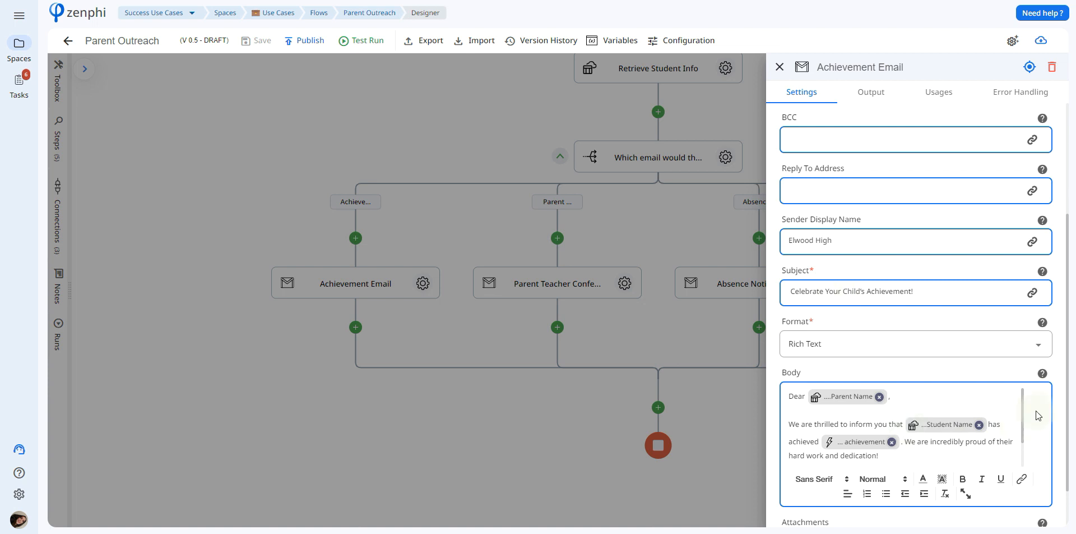
drag(1025, 406, 1025, 433)
mouse_move(866, 462)
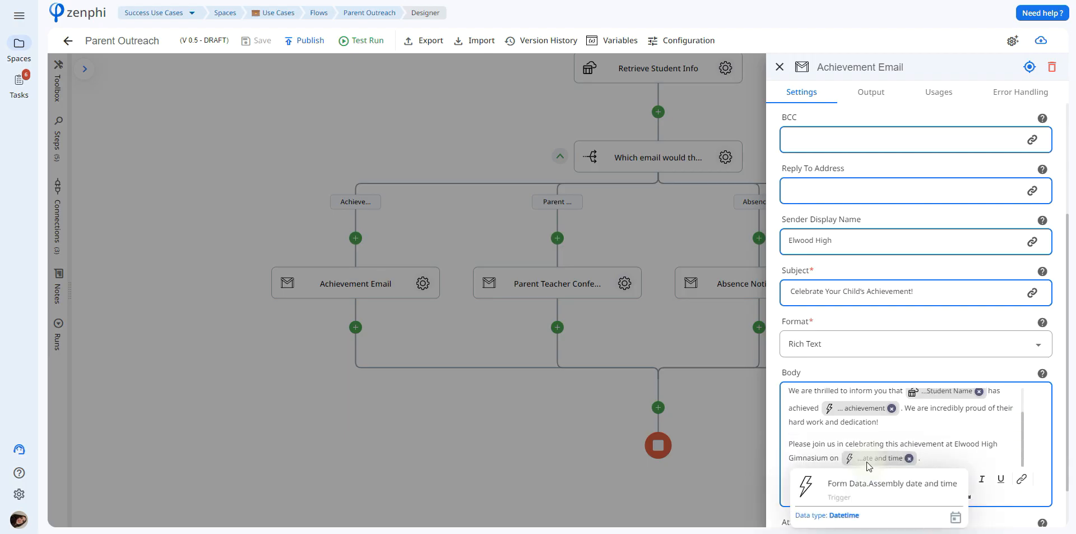
click(866, 462)
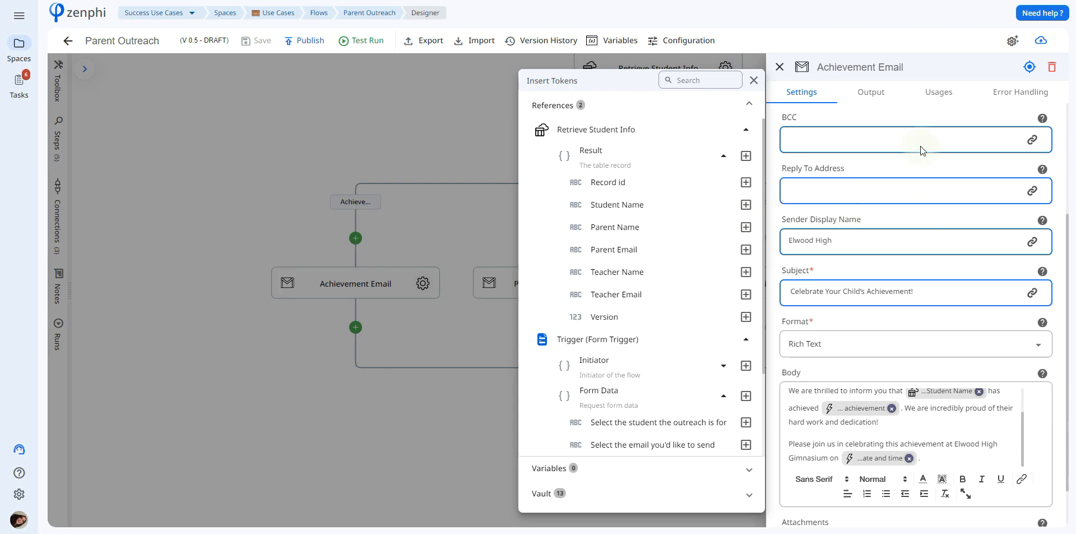
click(903, 86)
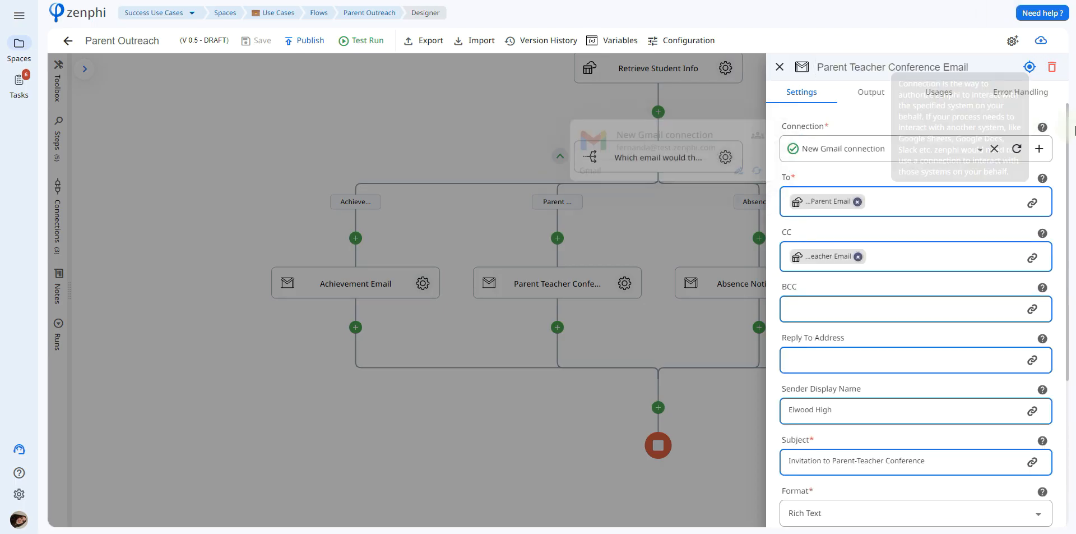
Review the Parent Teacher Conference Email's fields and body tokens, and view the Absence Notification email's settings before closing them.
scroll(1064, 146, down, 2)
scroll(1064, 147, down, 3)
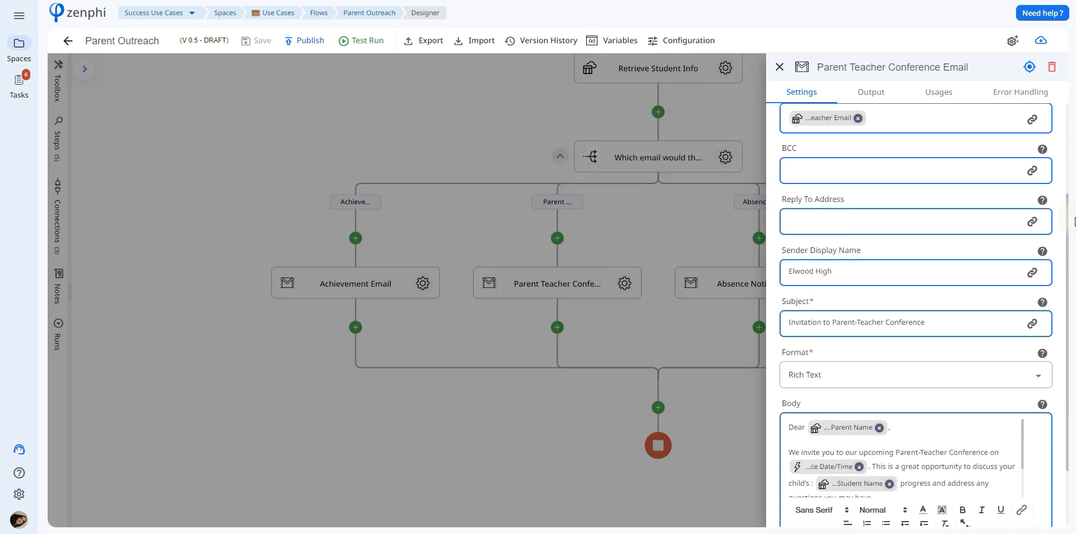
scroll(1027, 410, down, 3)
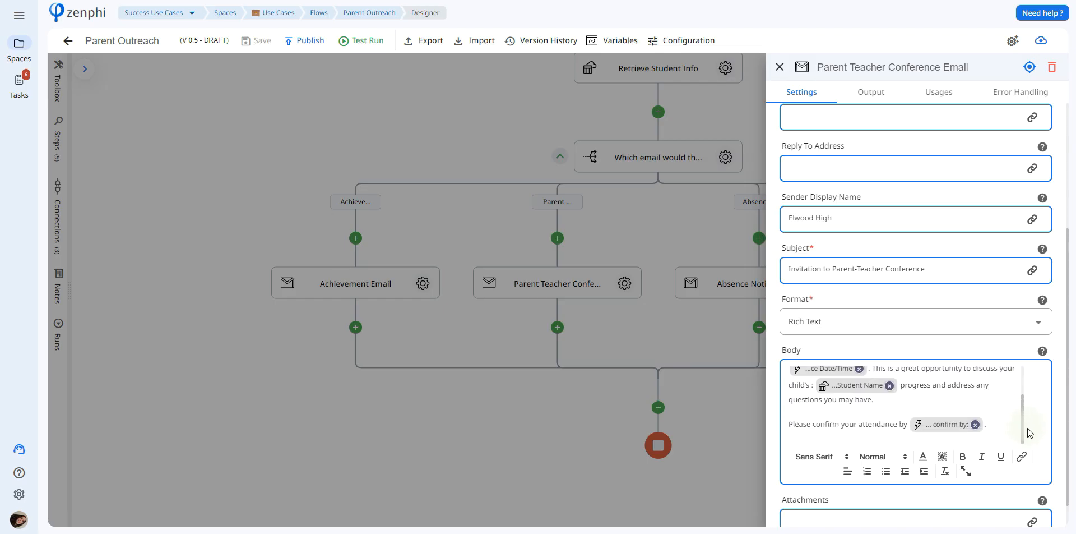
click(715, 311)
click(824, 283)
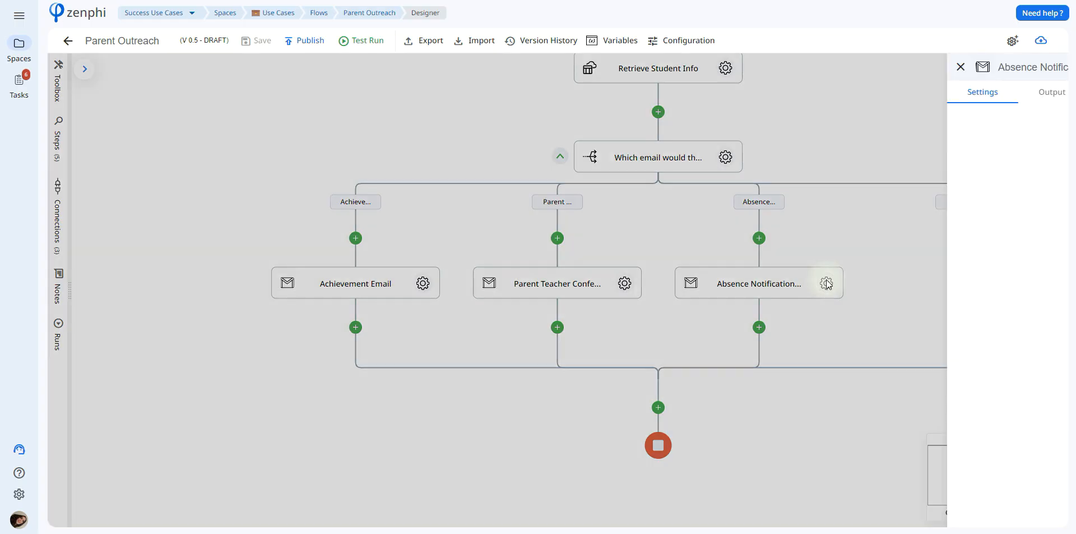
click(580, 215)
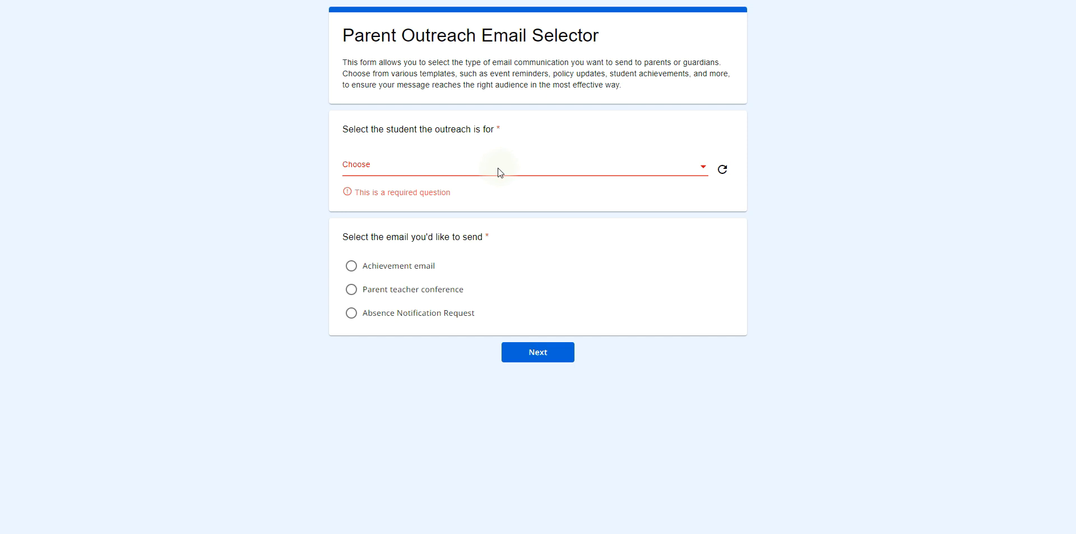
Fill in the outreach form with the first listed student and the Absence Notification Request email, and continue to its page.
click(498, 168)
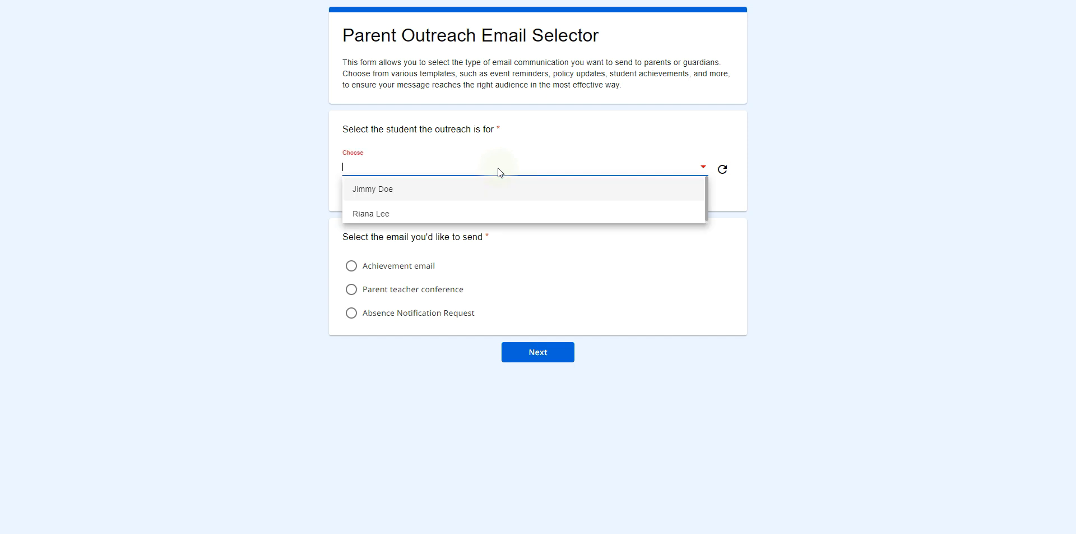
click(514, 196)
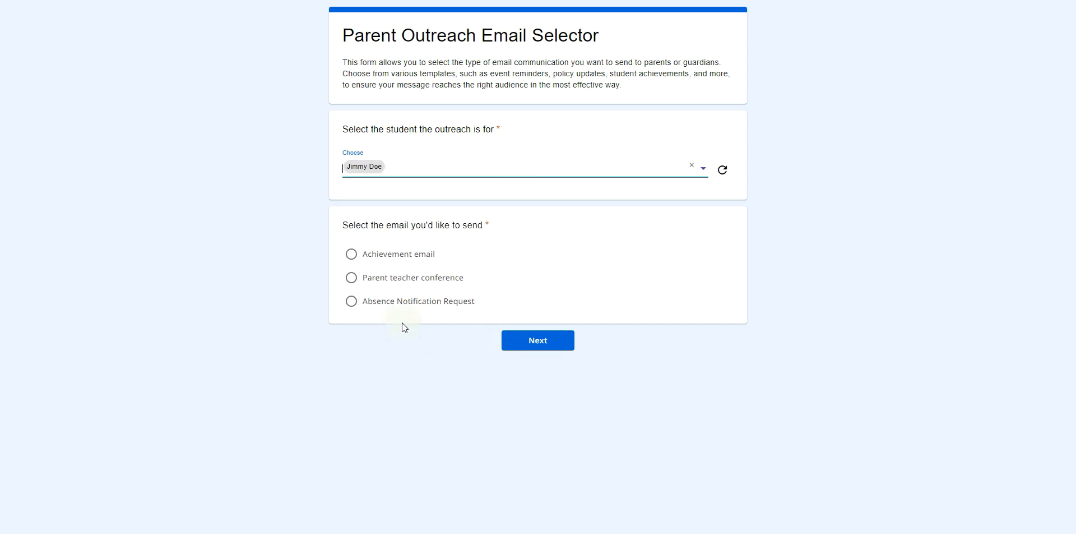
click(385, 302)
click(518, 342)
click(534, 342)
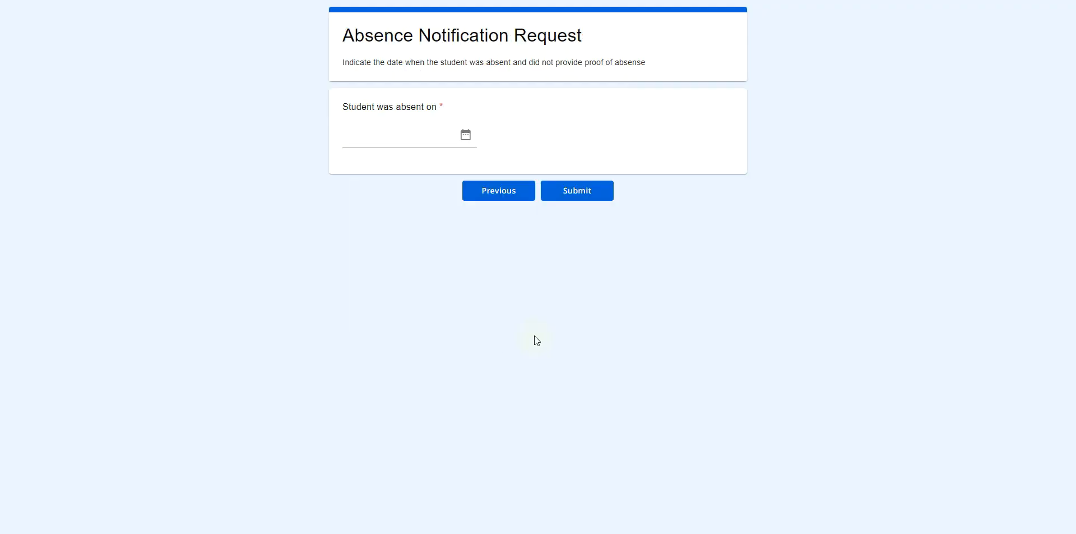
Set the student's absence date to 2024-09-03 and submit the form.
click(465, 134)
click(406, 246)
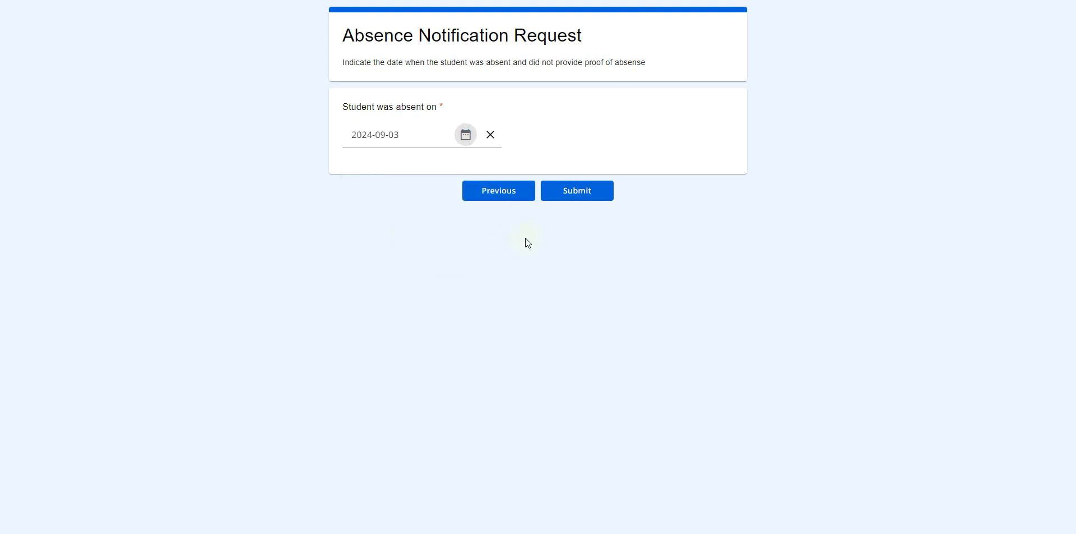
click(585, 189)
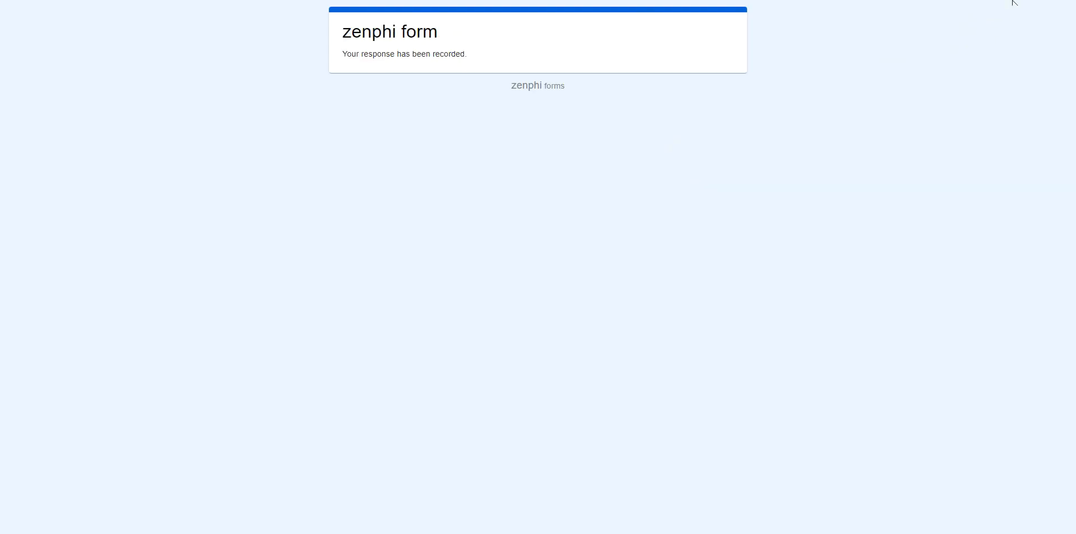